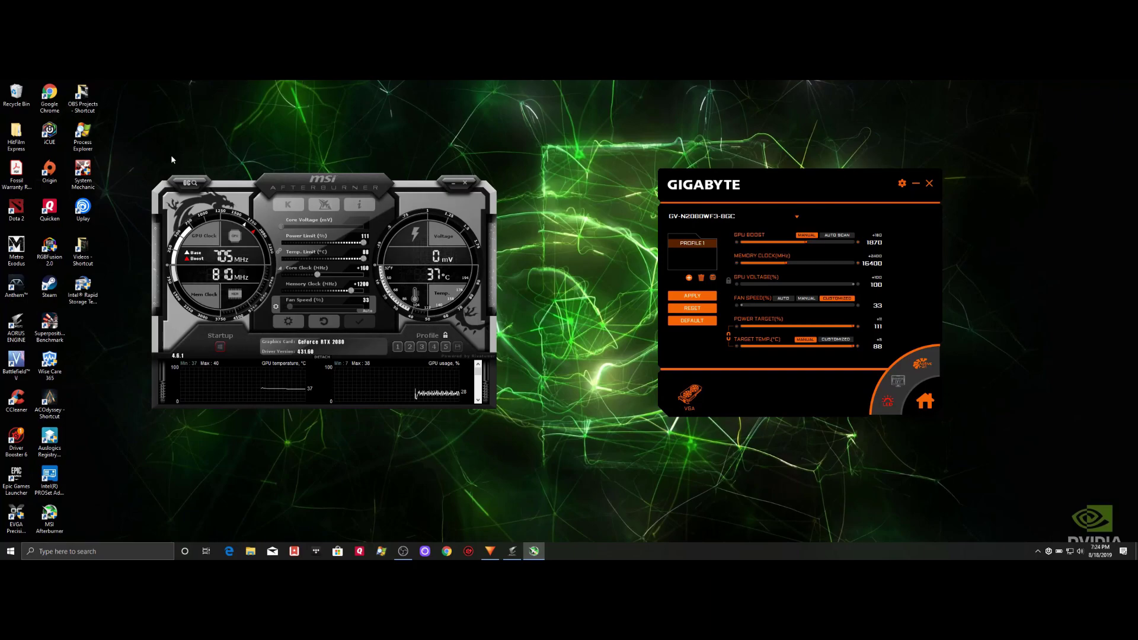
- Place the MSI Afterburner and GIGABYTE AORUS Engine windows side by side
drag(195, 196, 227, 191)
drag(830, 180, 816, 160)
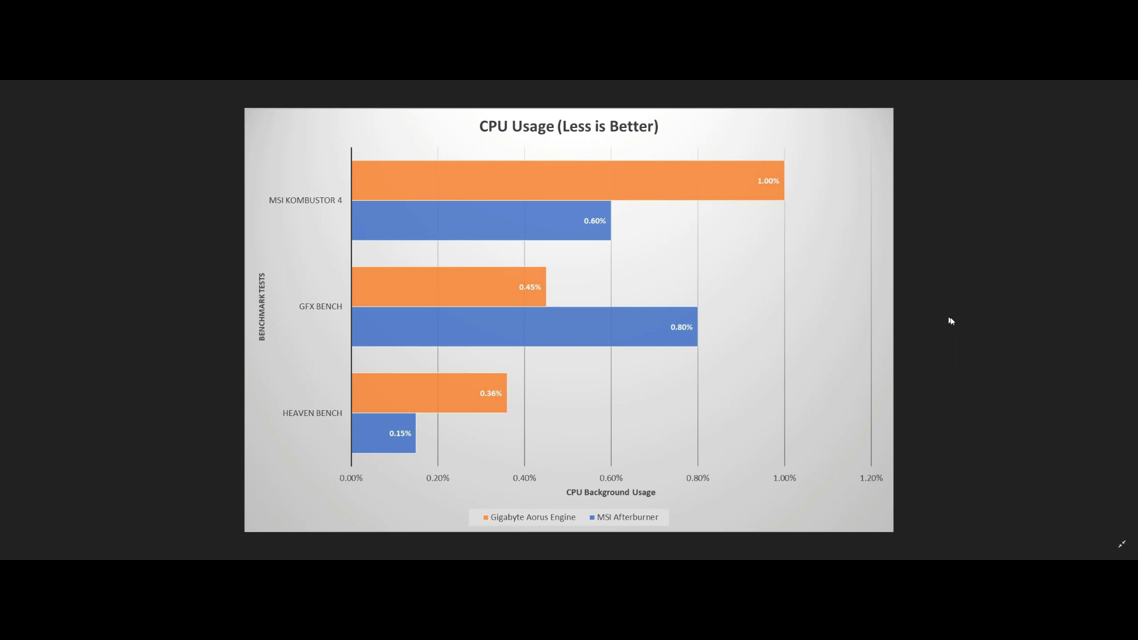
- Advance to the Memory Usage (Better is Less) chart in the image viewer
key(Right)
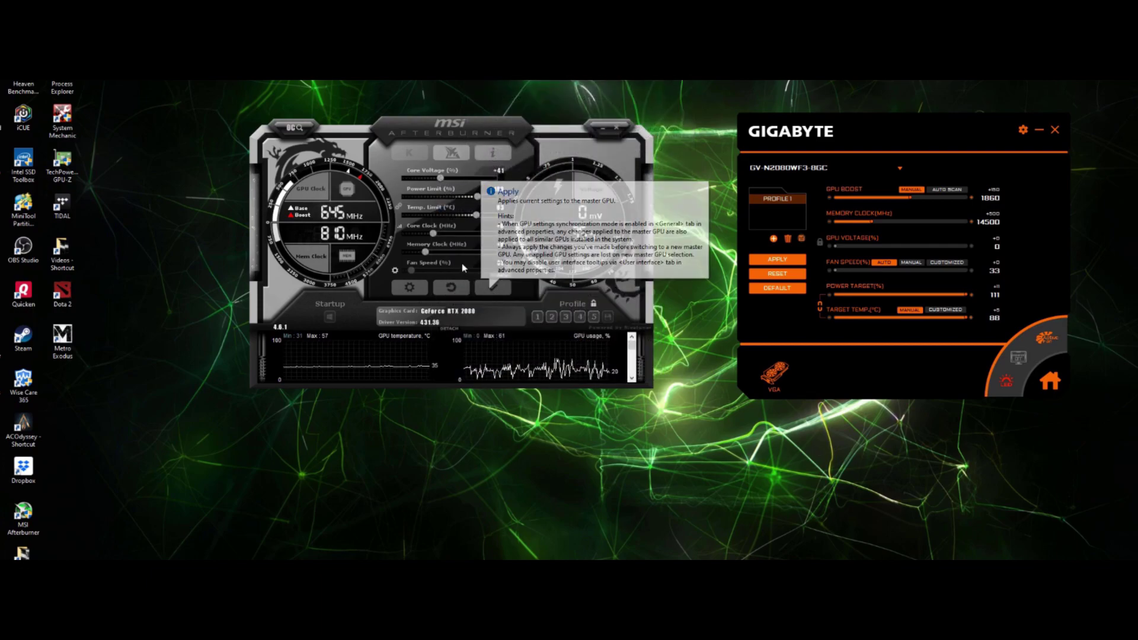
- Try Afterburner memory +223 and Gigabyte clock changes, then reset both to defaults (Boost 1860, Memory 14500)
drag(425, 252, 437, 252)
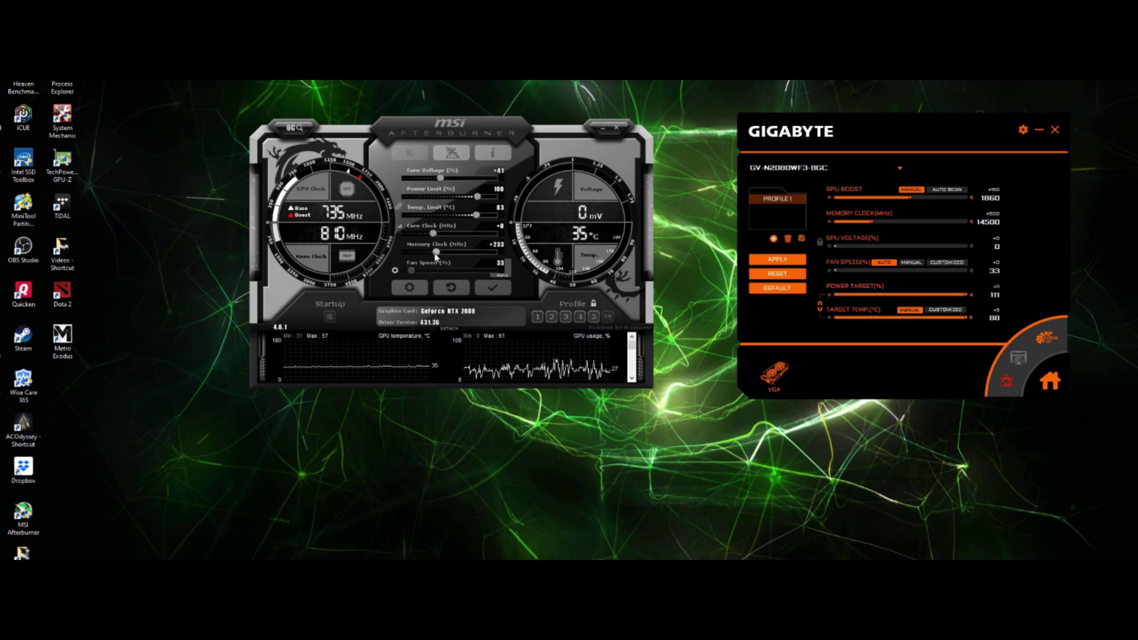
click(445, 290)
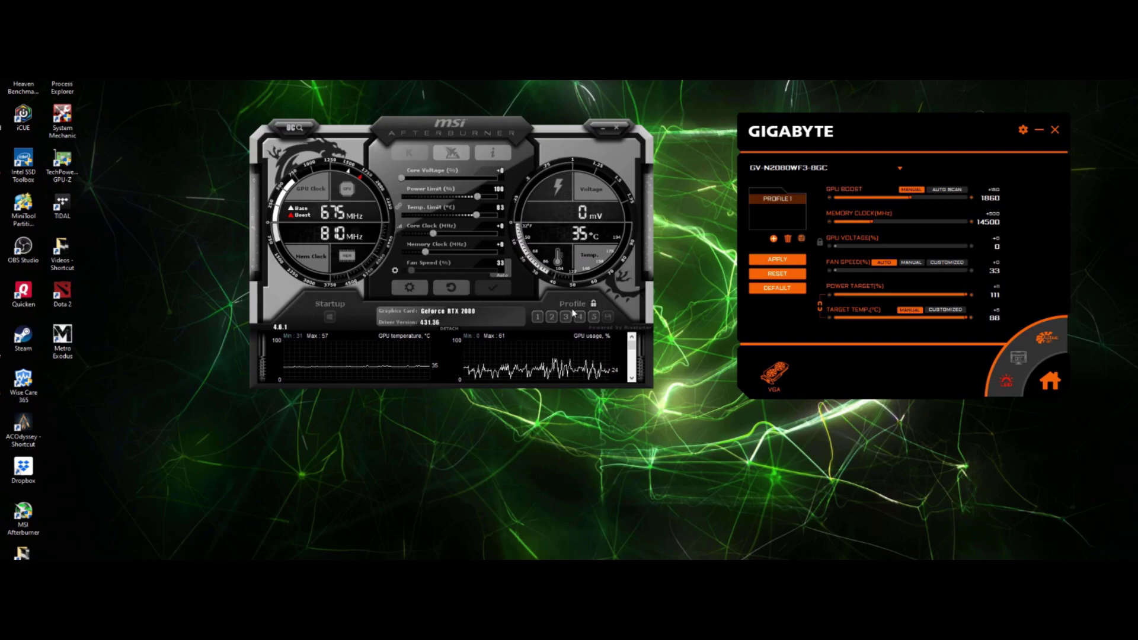
drag(916, 199, 882, 199)
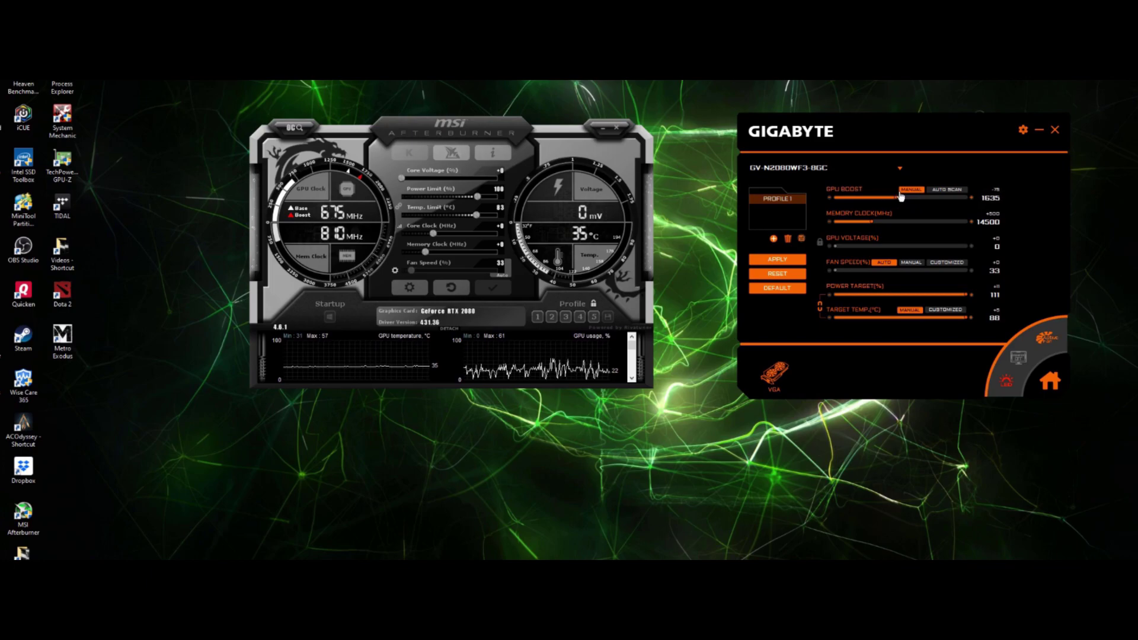
drag(872, 222, 917, 223)
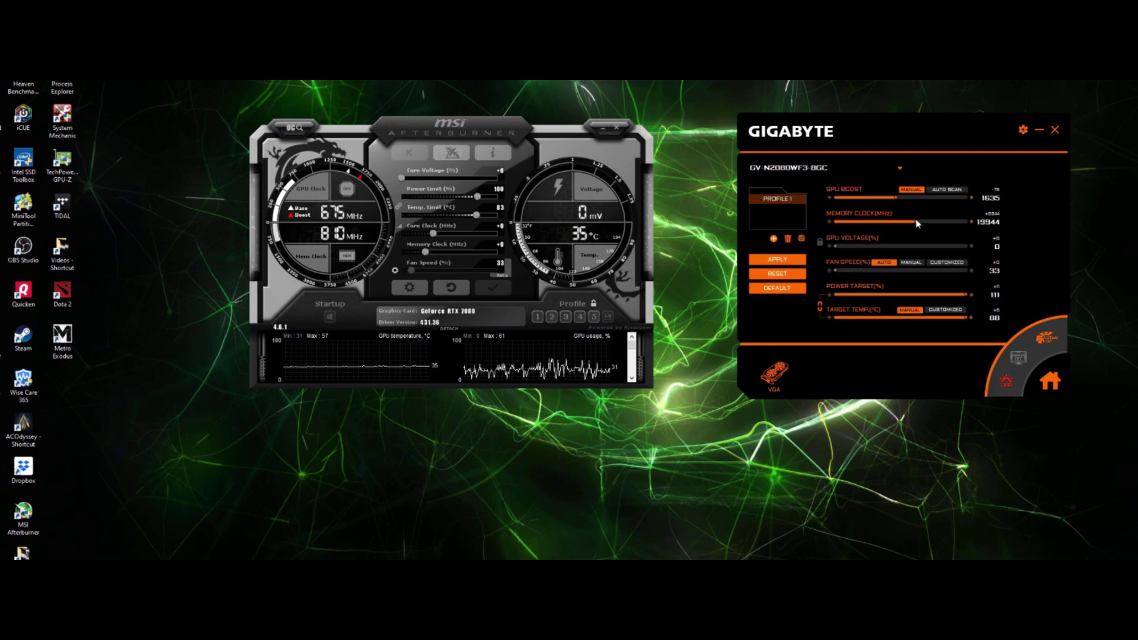
click(778, 274)
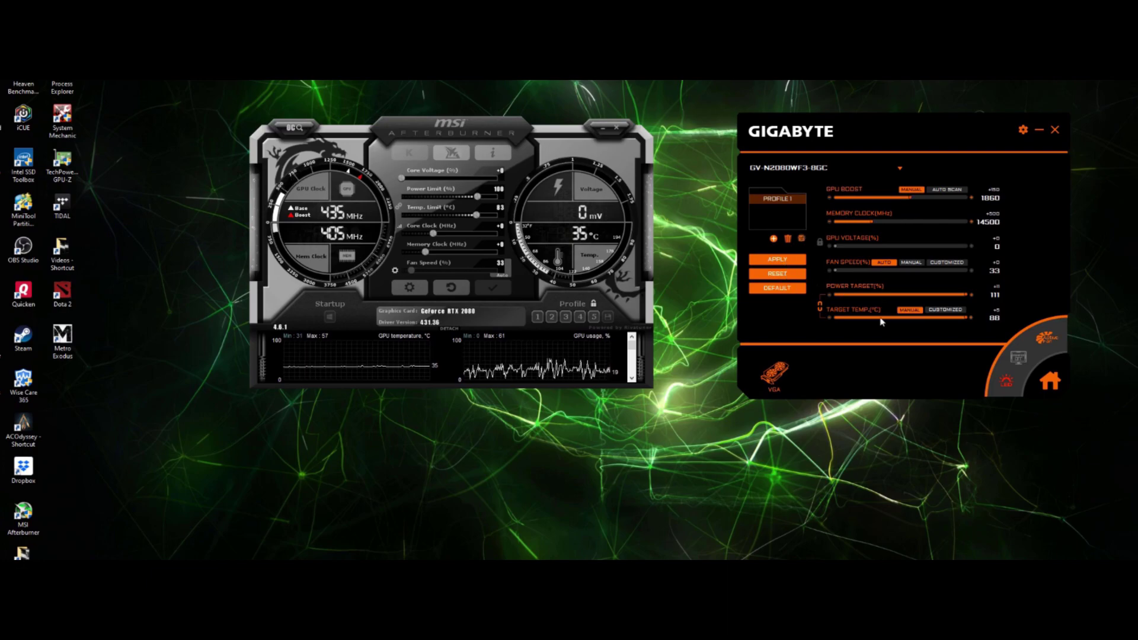
- Switch the Gigabyte fan speed to manual, adjust it, then return it to automatic
click(905, 268)
drag(906, 271, 807, 279)
click(834, 274)
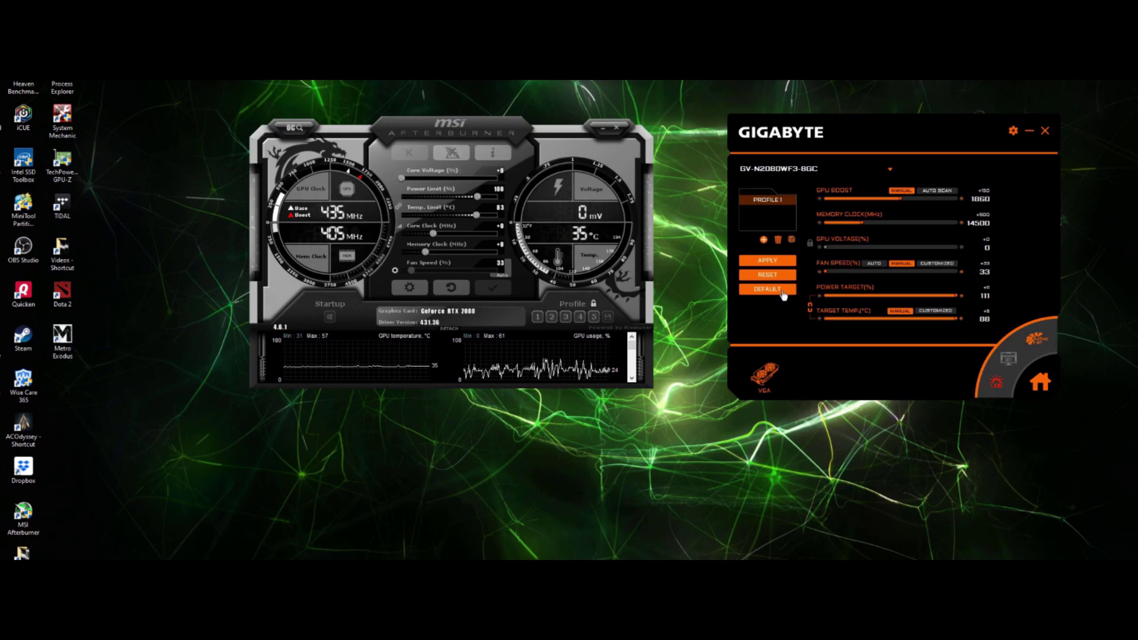
click(880, 266)
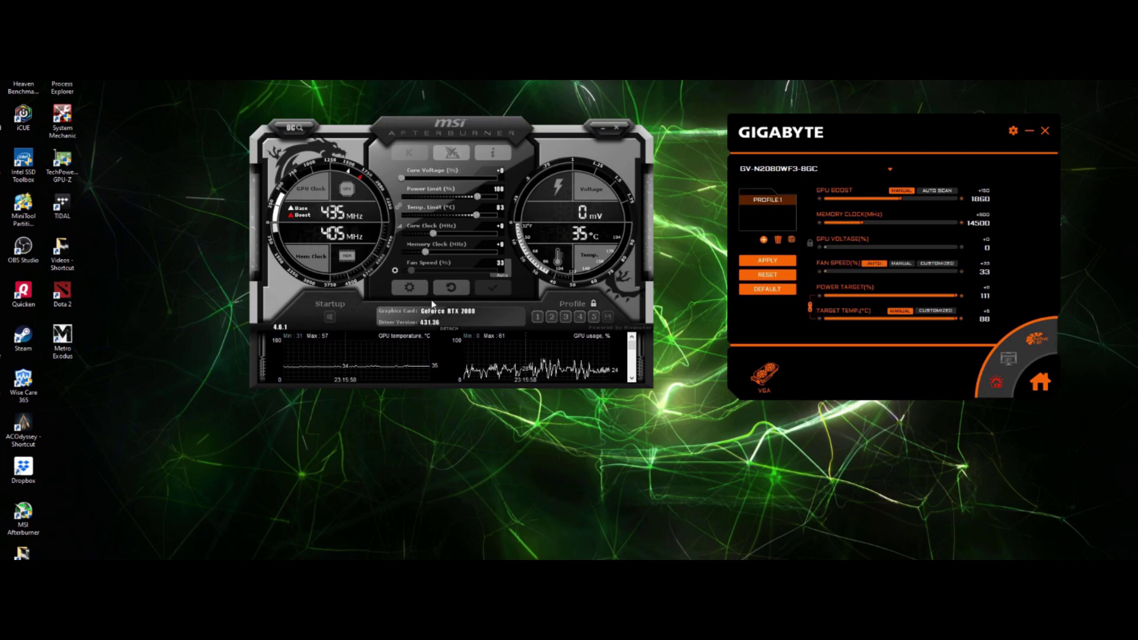
- Open Afterburner properties and look through the Fan, Monitoring and On-Screen Display pages
click(409, 287)
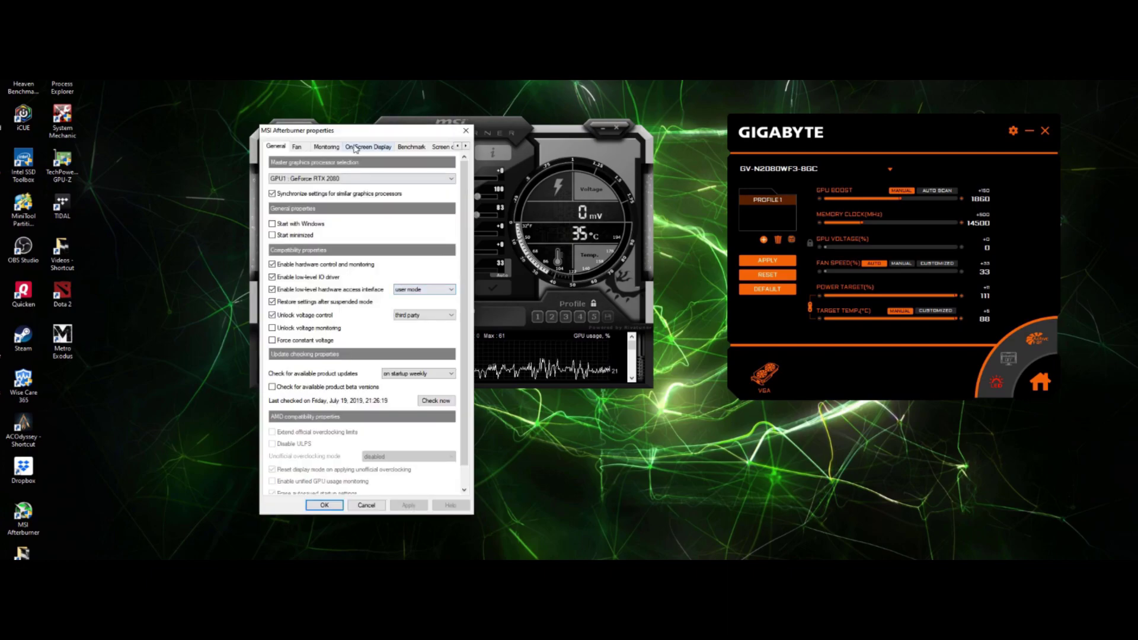
drag(356, 130, 252, 132)
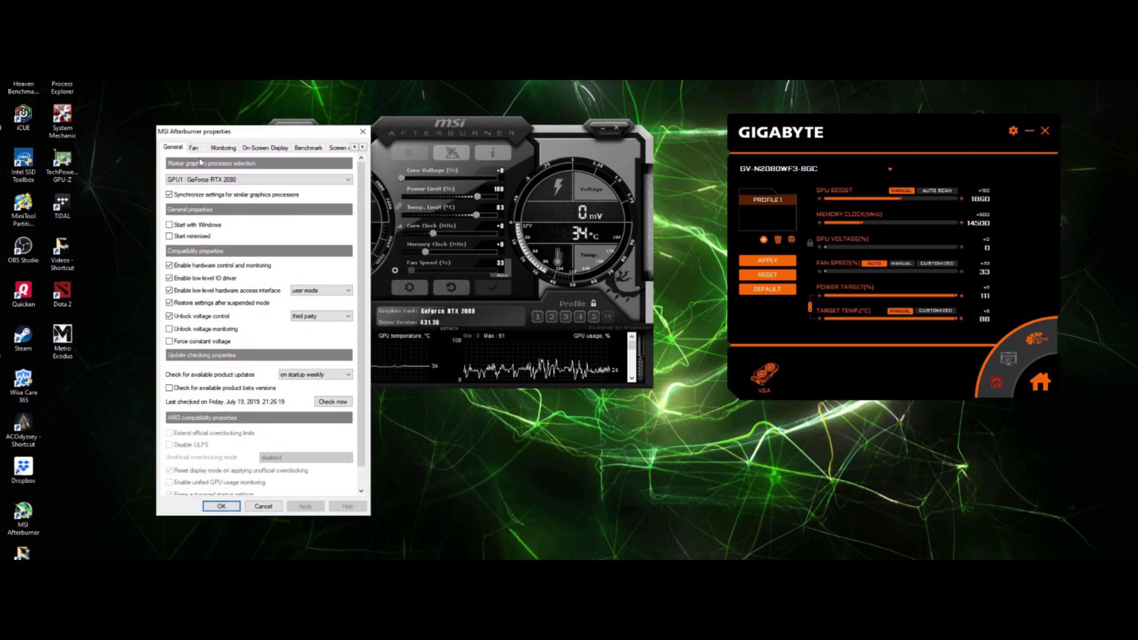
click(197, 151)
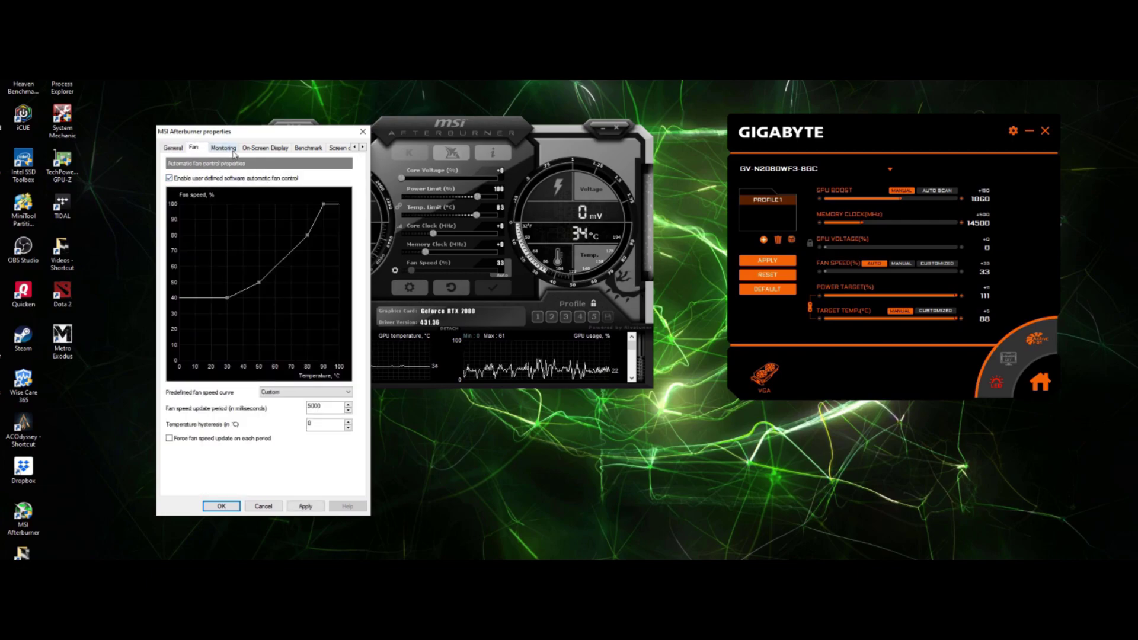
click(233, 153)
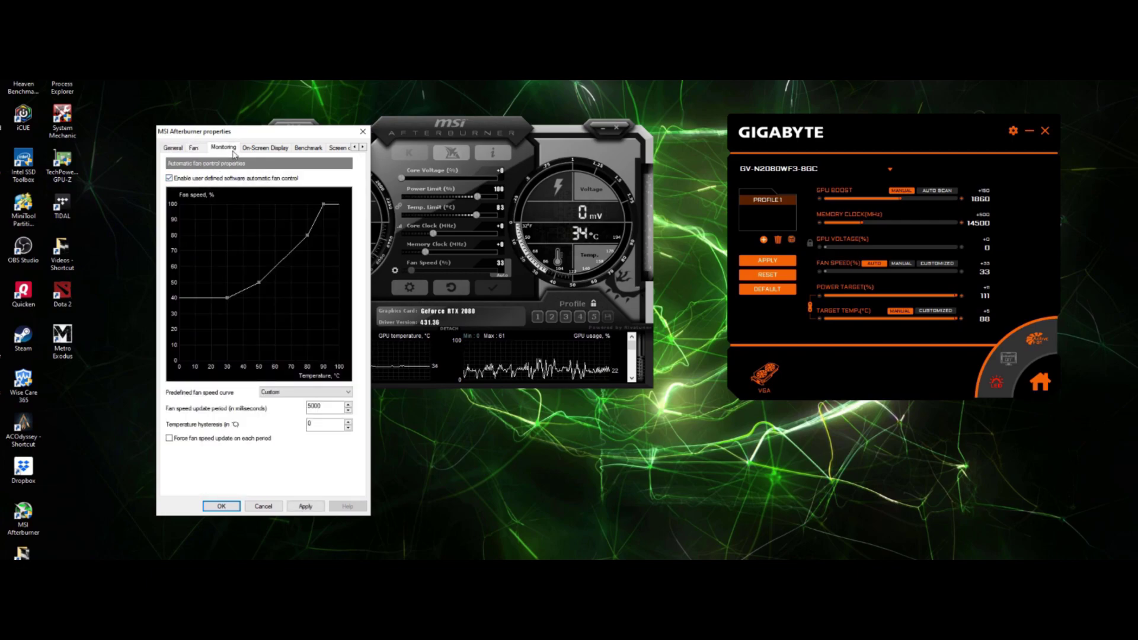
click(269, 150)
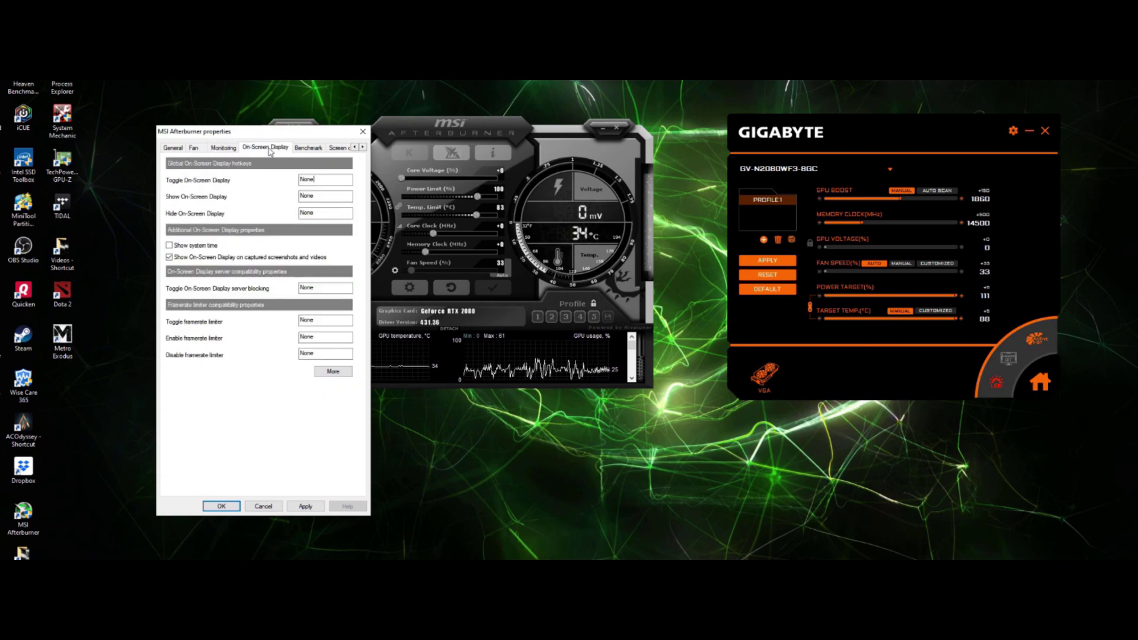
- Check the Benchmark and Screen capture pages, then scroll the tab strip right
click(301, 149)
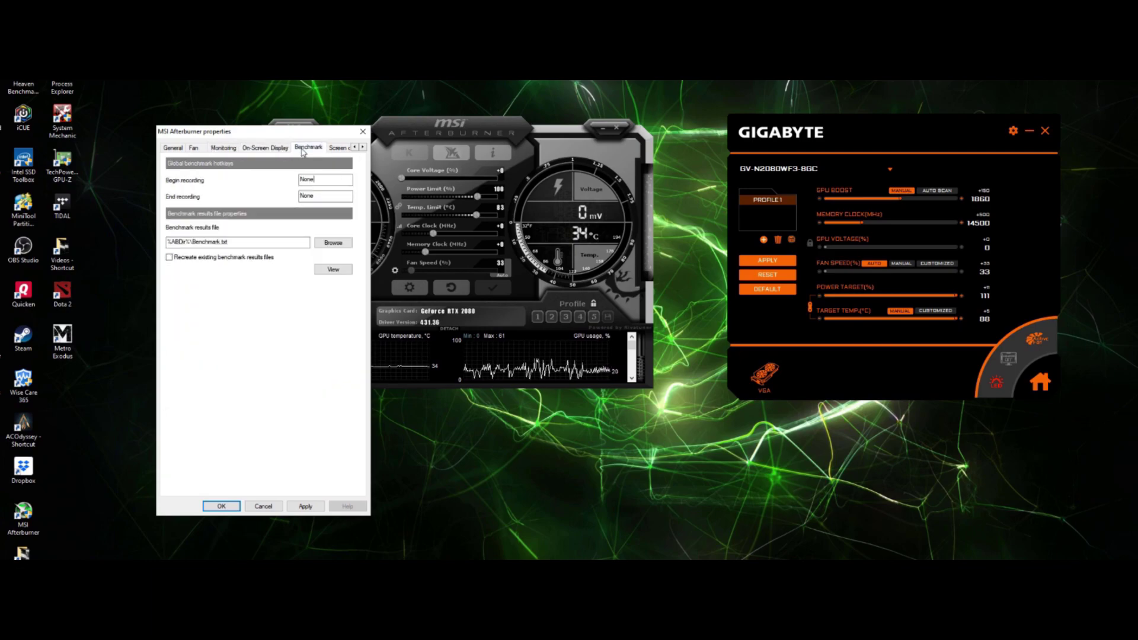
click(346, 152)
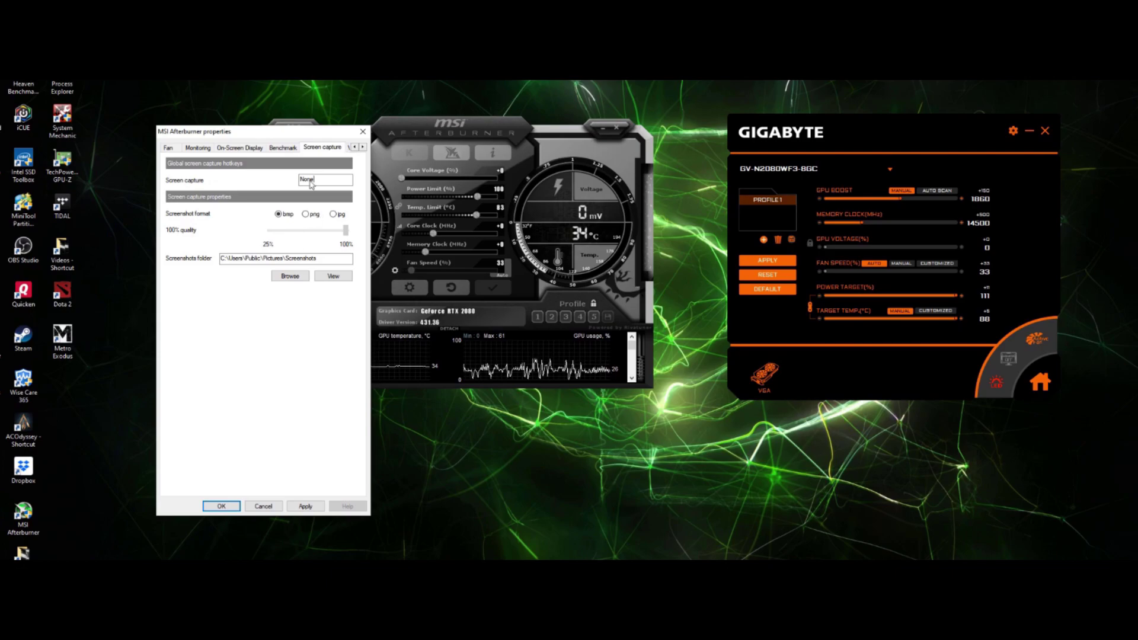
click(363, 147)
click(362, 148)
click(363, 147)
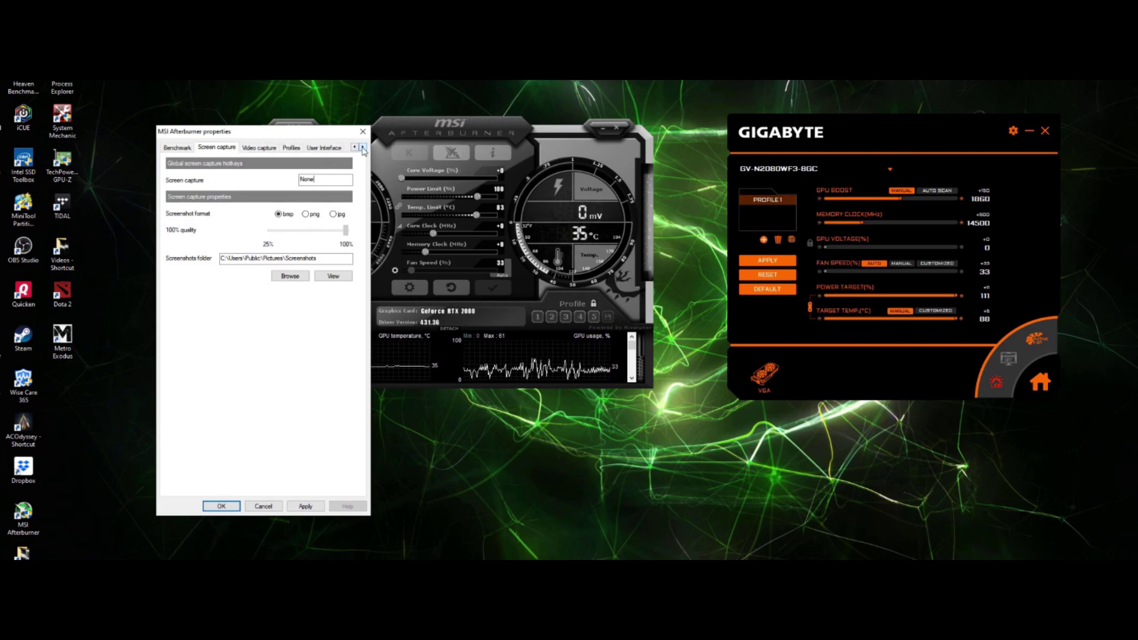
- Apply the Default MSI Afterburner v3 skin from the User Interface settings
click(327, 149)
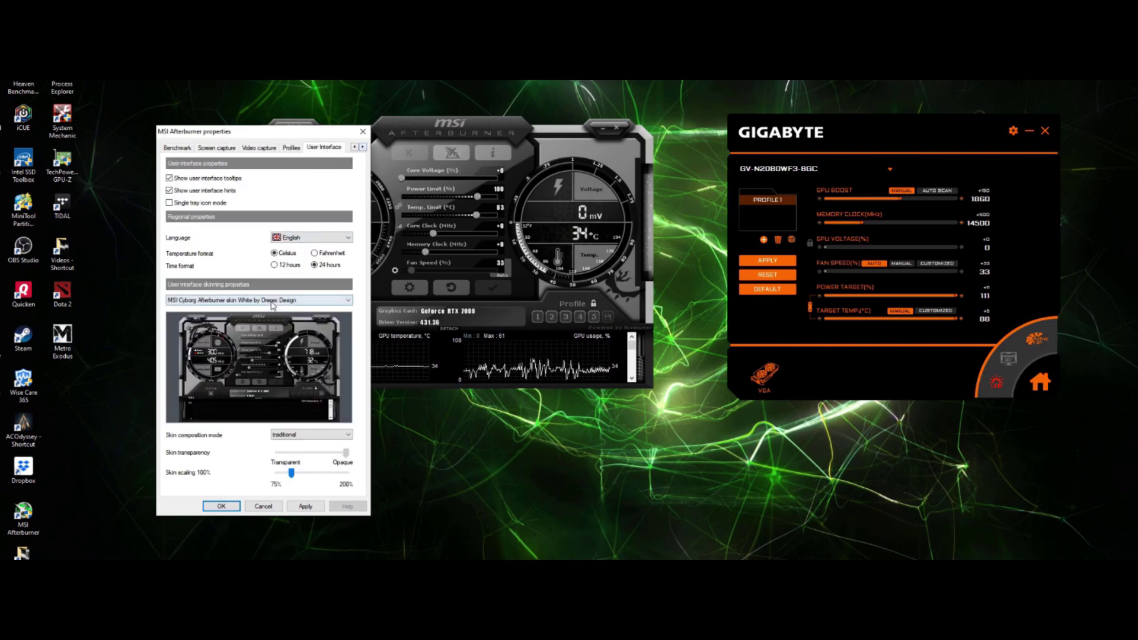
click(272, 304)
click(275, 325)
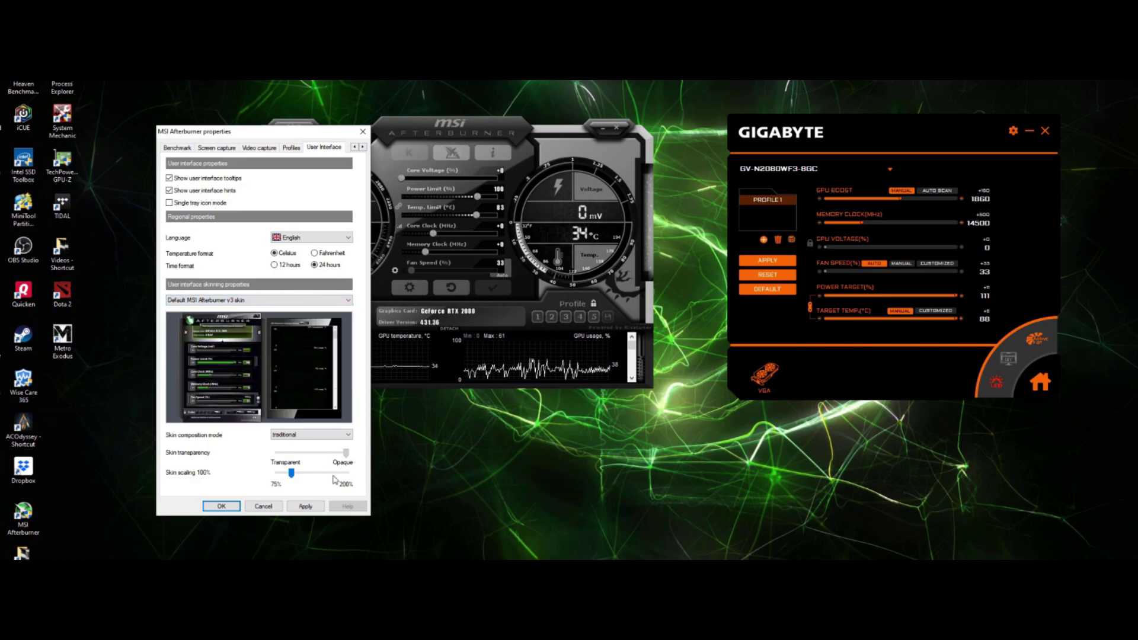
click(321, 507)
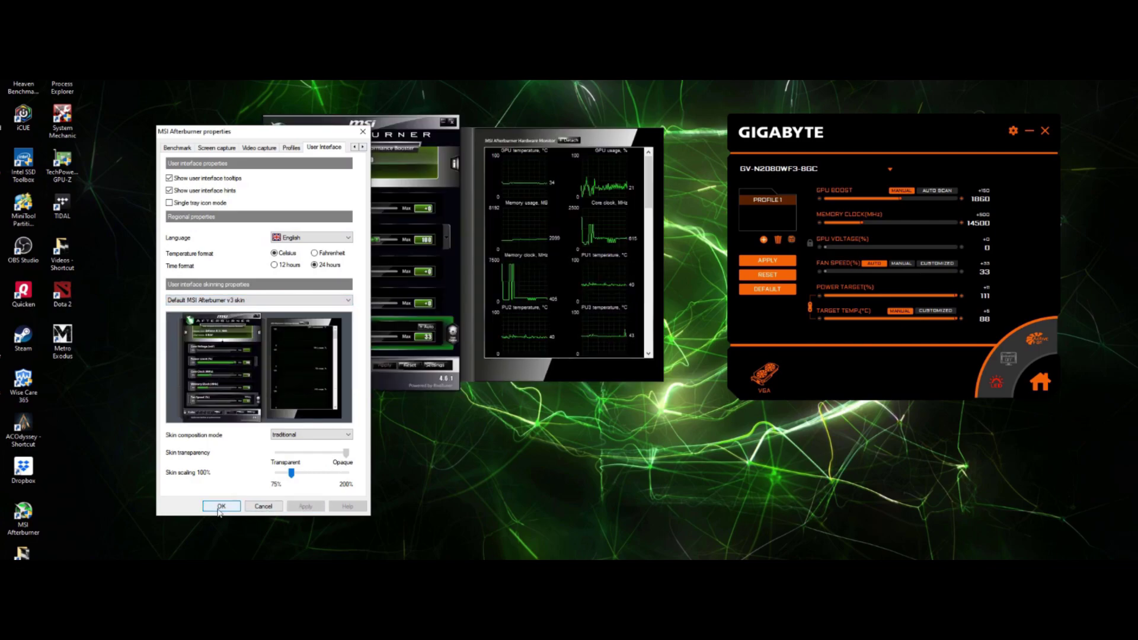
- Confirm the properties with OK and raise the core voltage offset to +12
click(219, 510)
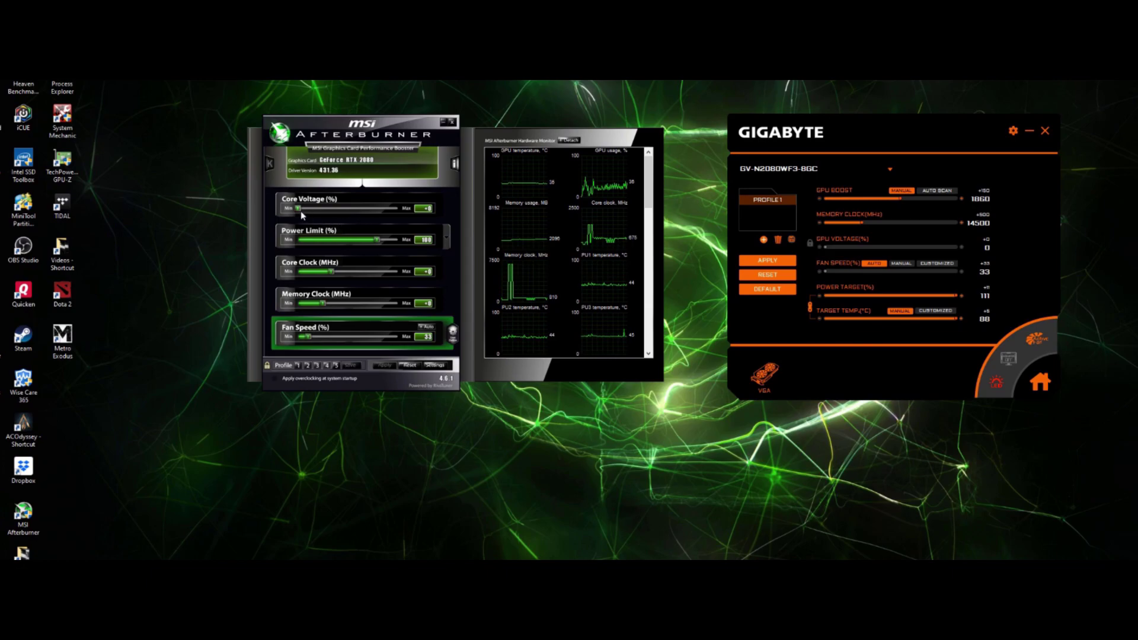
drag(302, 212, 313, 210)
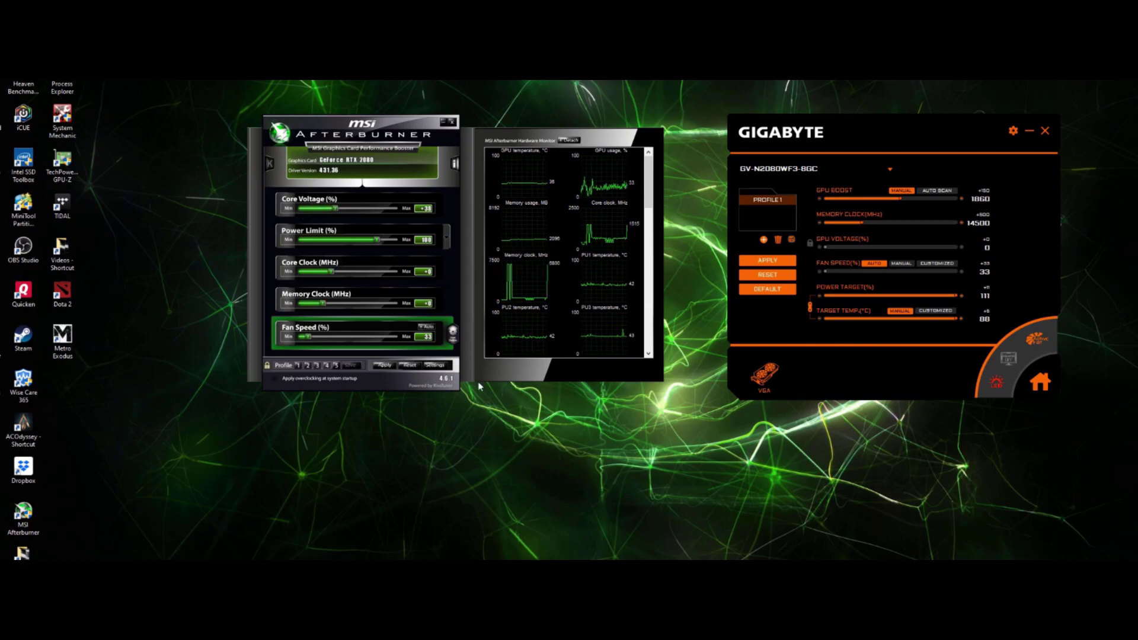
drag(391, 135, 338, 141)
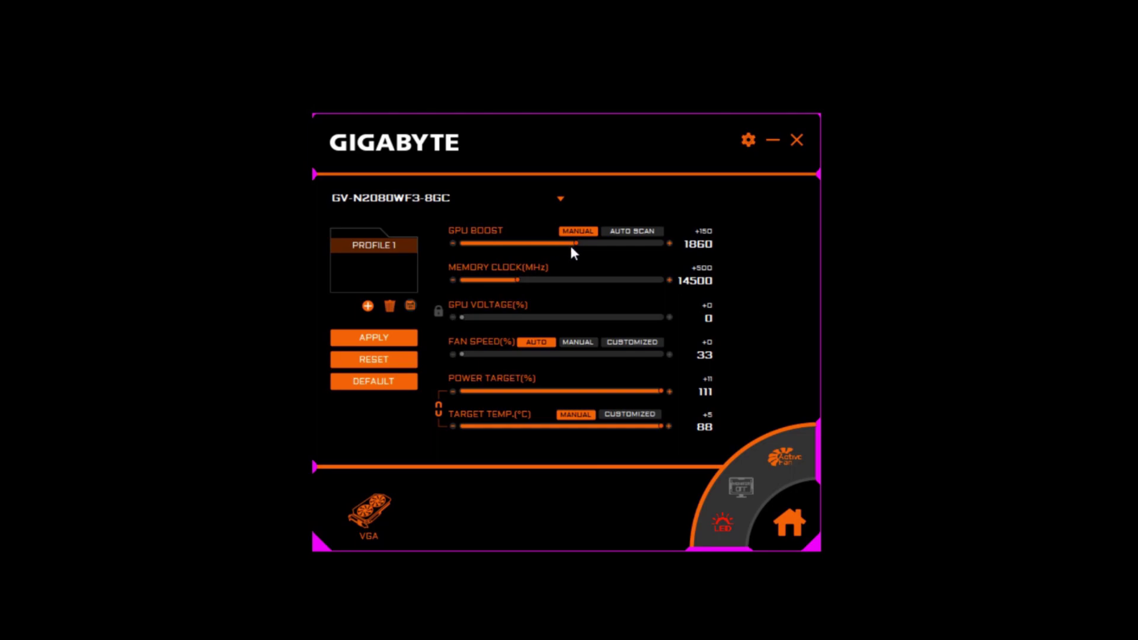
- Set the Gigabyte GPU Boost offset to -75 (1635) and apply it
mouse_move(578, 242)
mouse_down()
mouse_move(589, 245)
mouse_move(574, 250)
mouse_up()
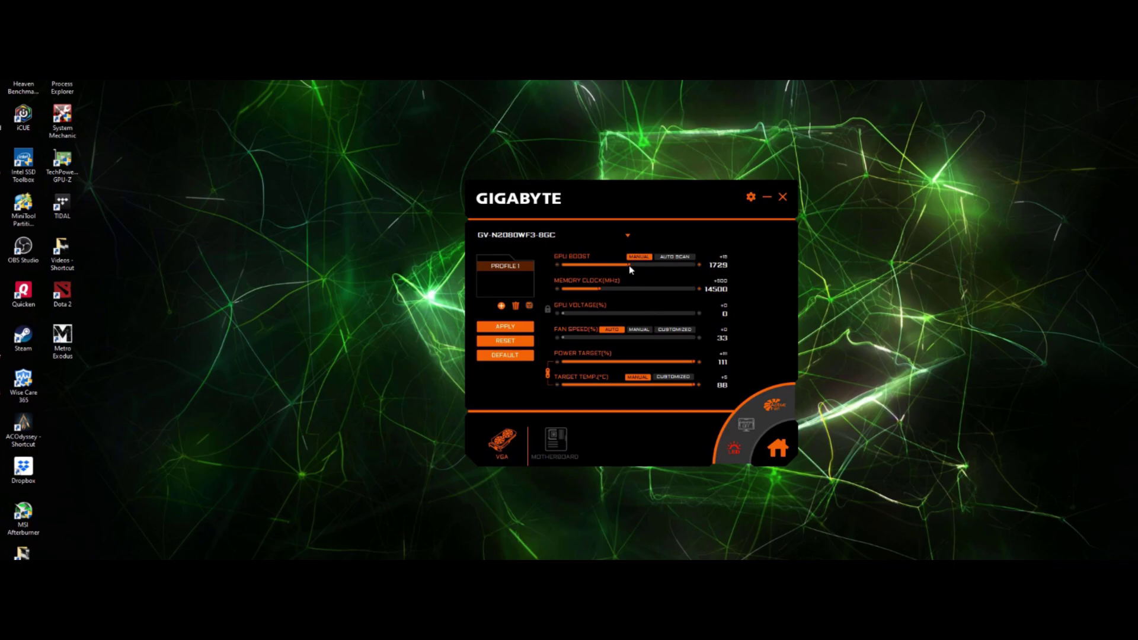
drag(628, 265, 623, 266)
click(510, 334)
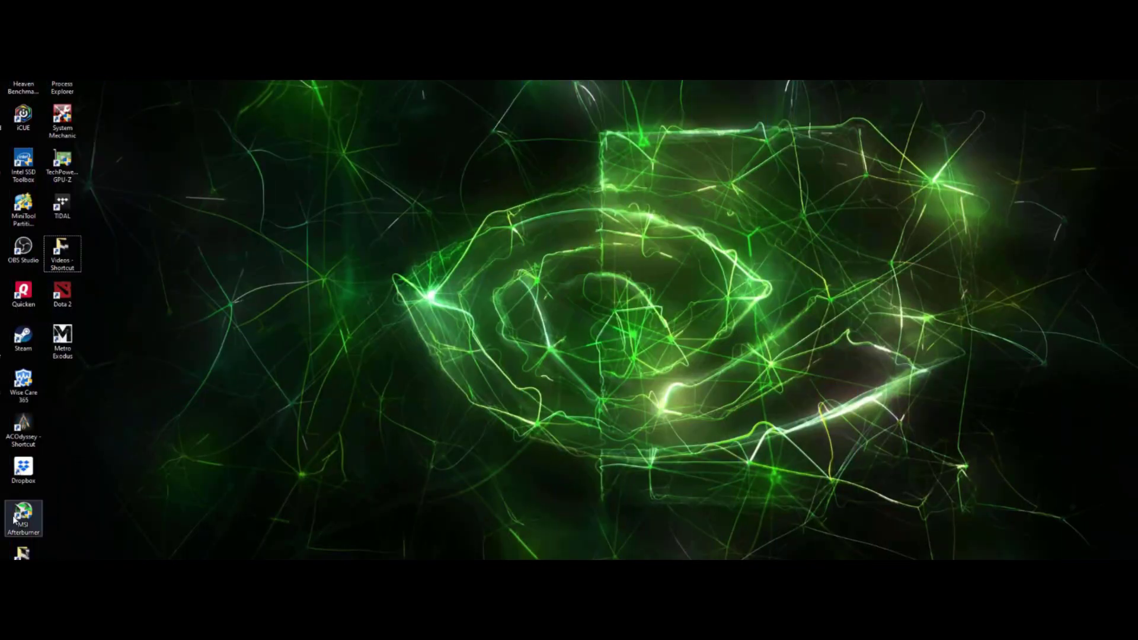
- Launch Afterburner and apply profiles 3 and 2 in turn, finishing with profile 2 loaded
double_click(14, 520)
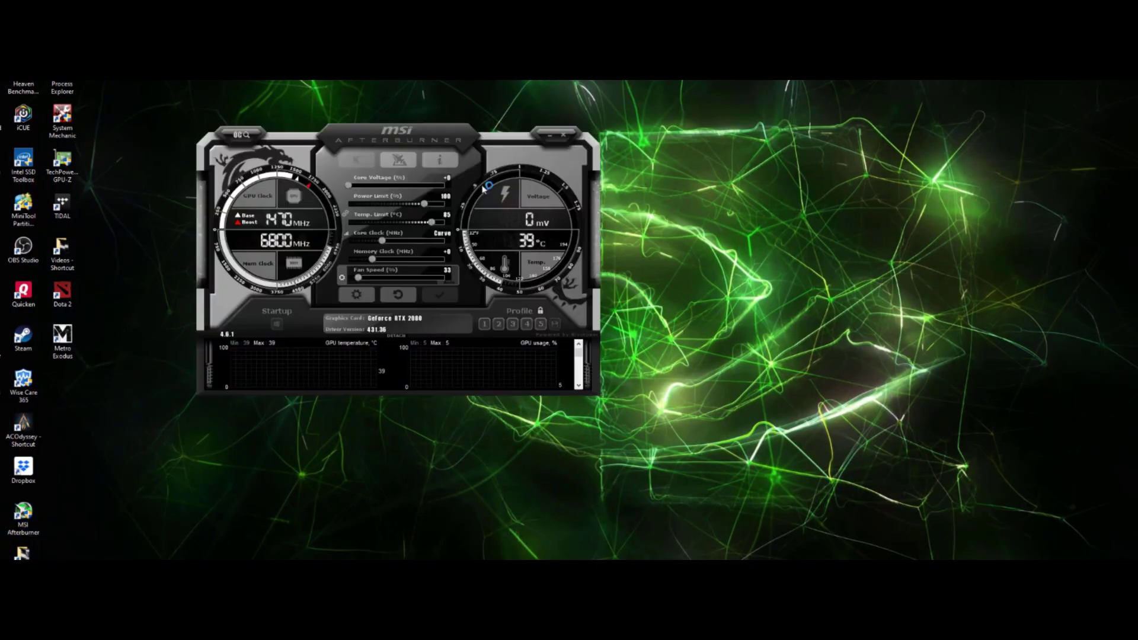
click(513, 324)
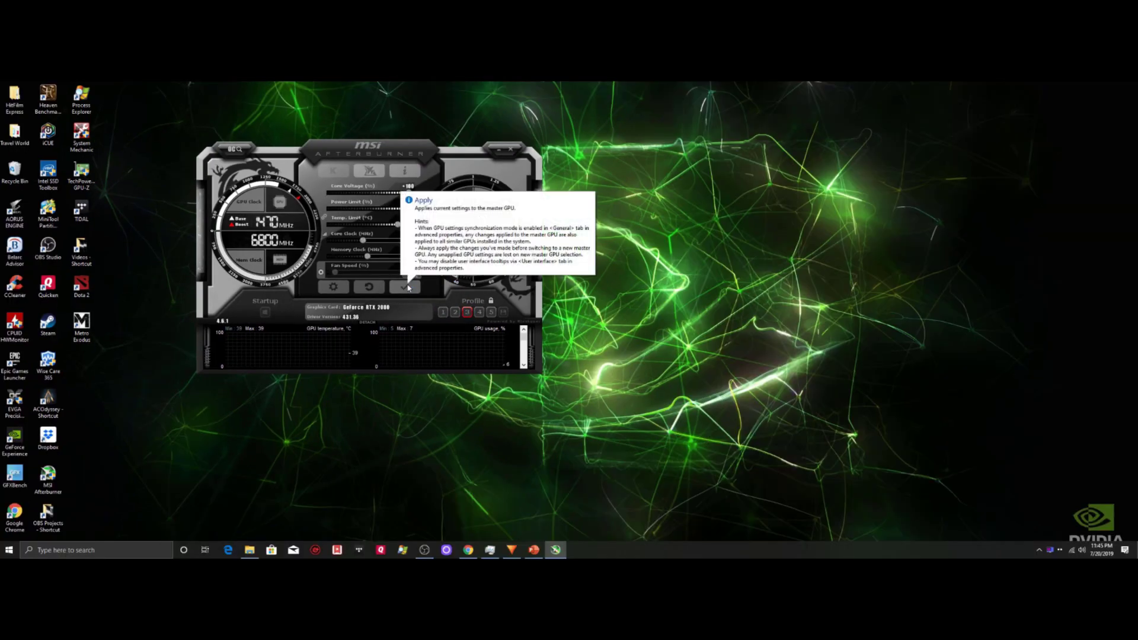
click(444, 296)
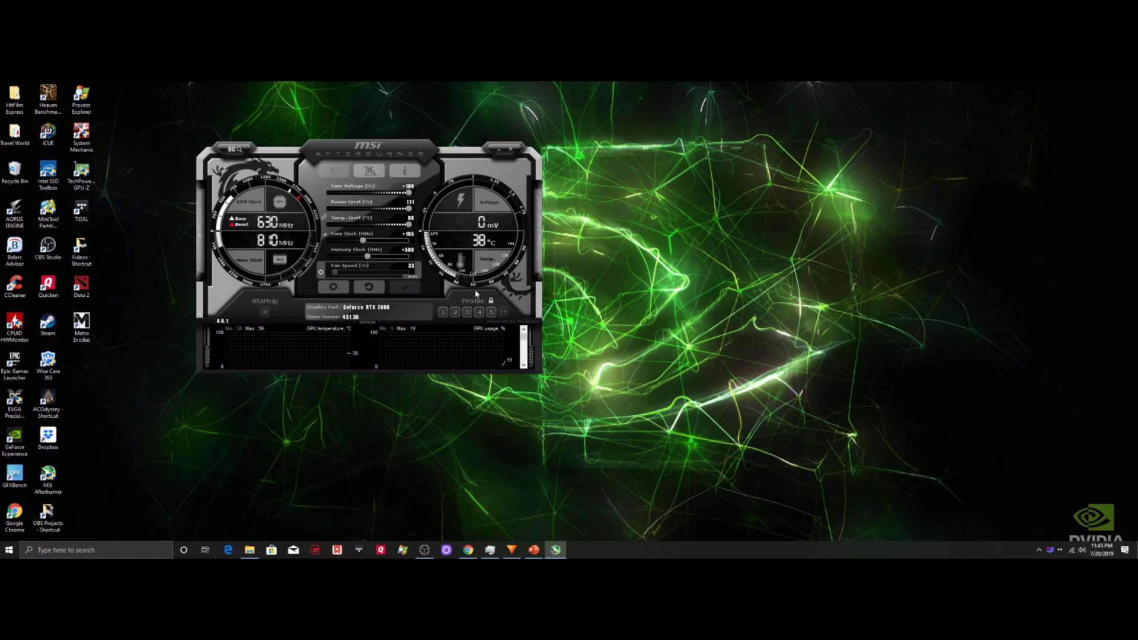
click(456, 316)
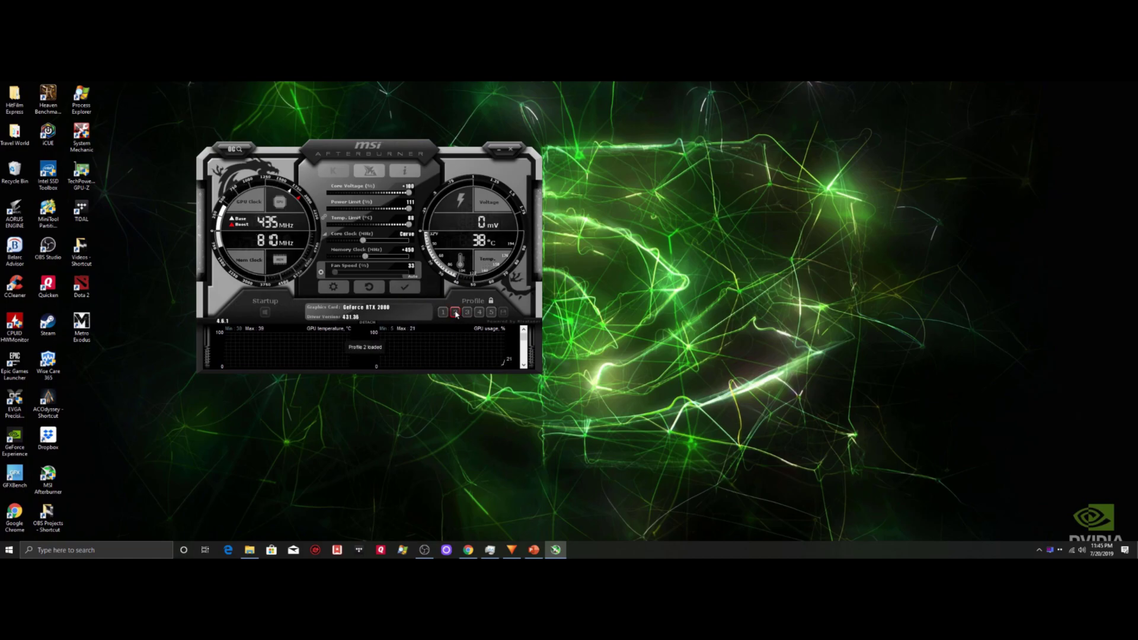
click(401, 289)
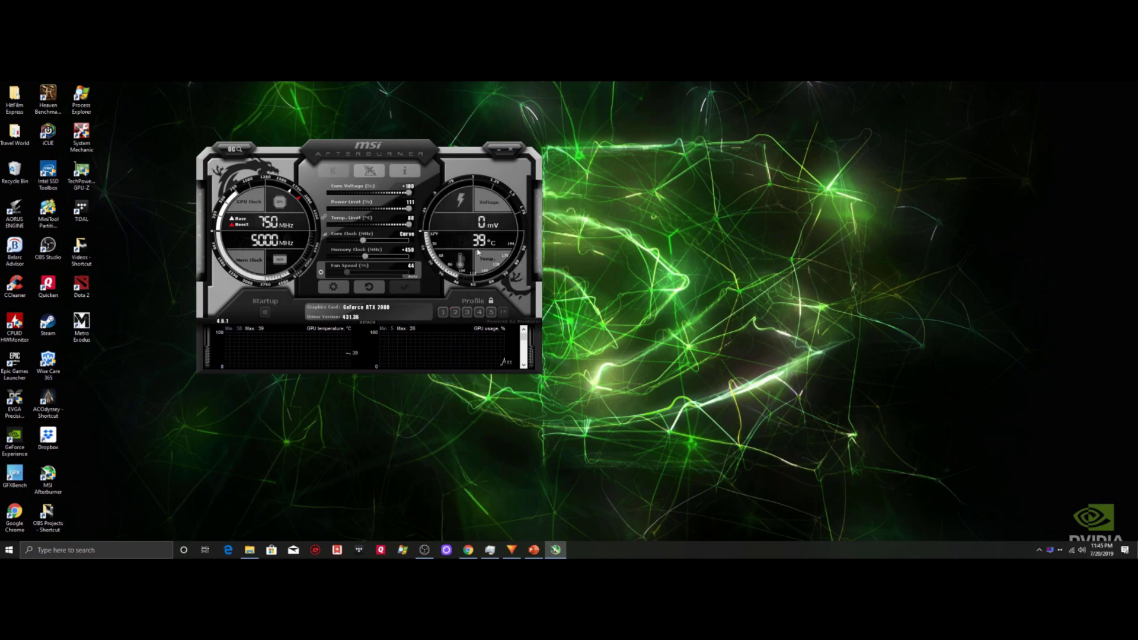
click(467, 312)
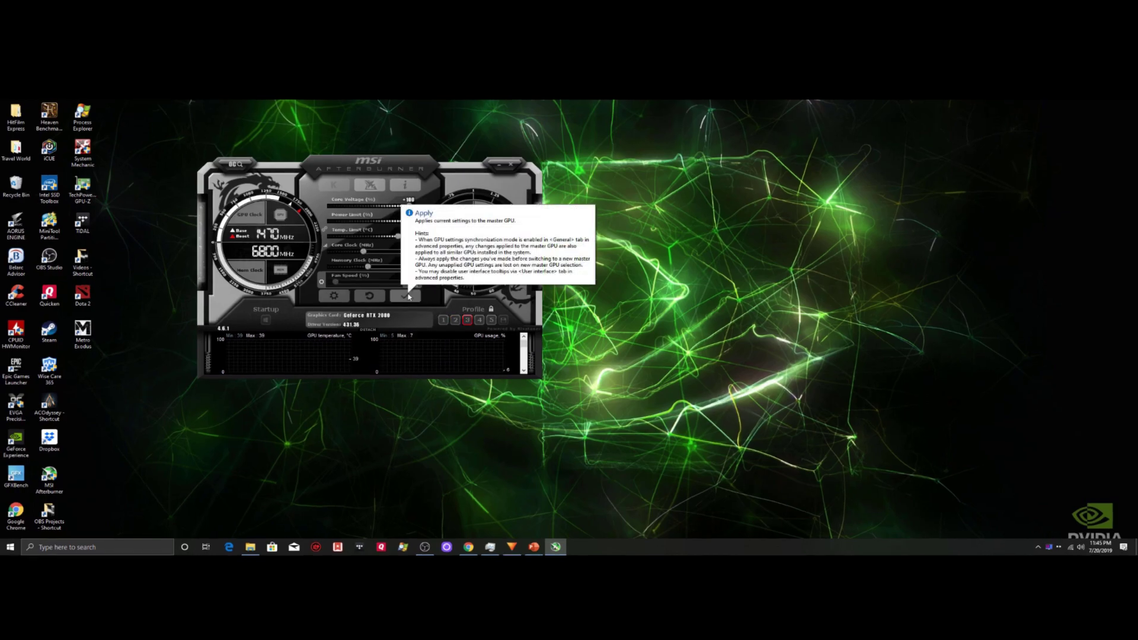
click(412, 288)
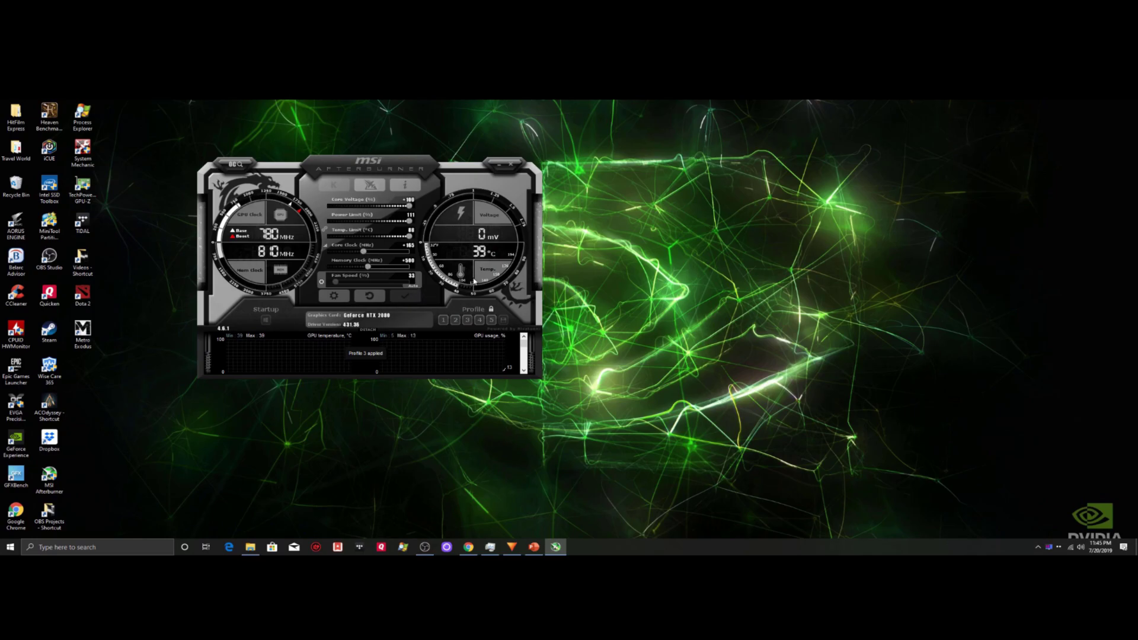
click(455, 320)
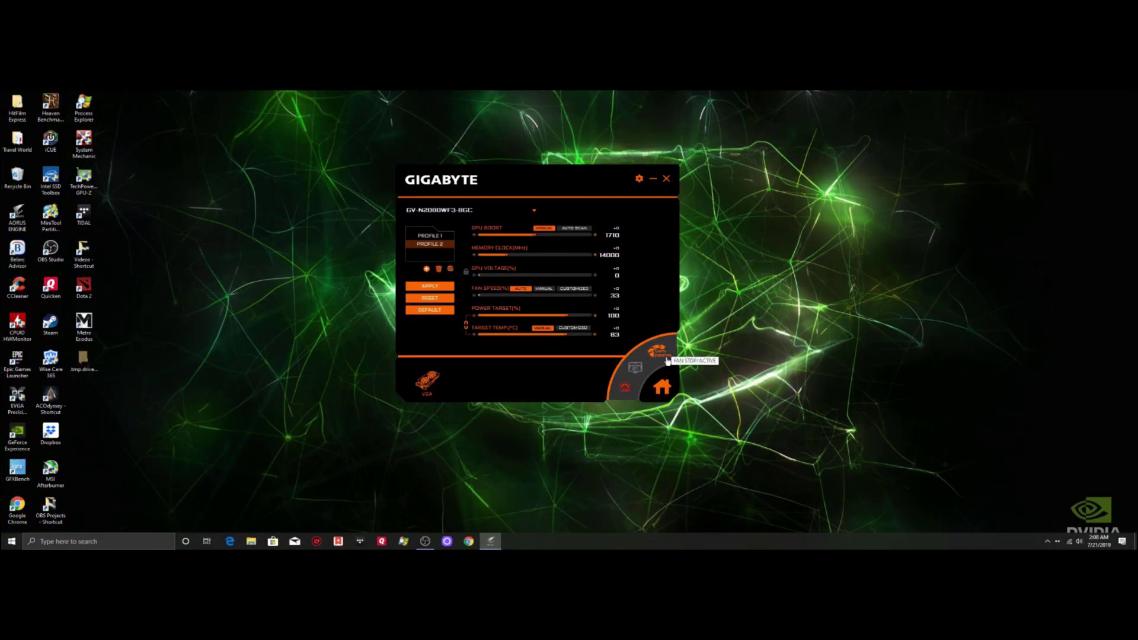
- Show AORUS Engine's live monitoring graphs and raise GPU Boost from 1793 to 1841
click(635, 368)
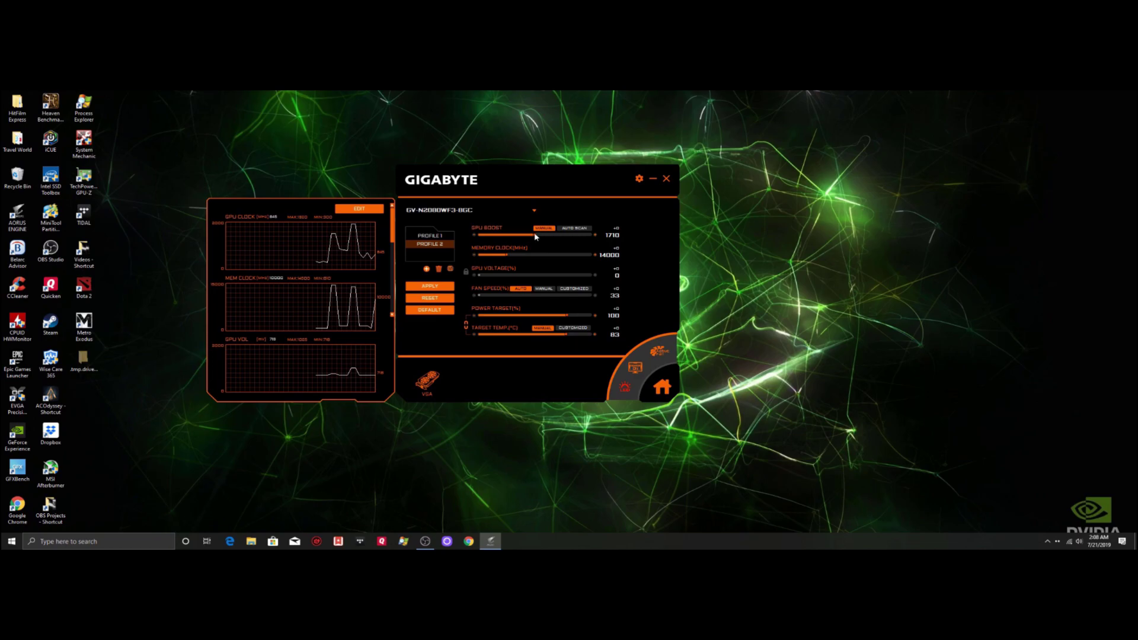
drag(540, 239, 543, 239)
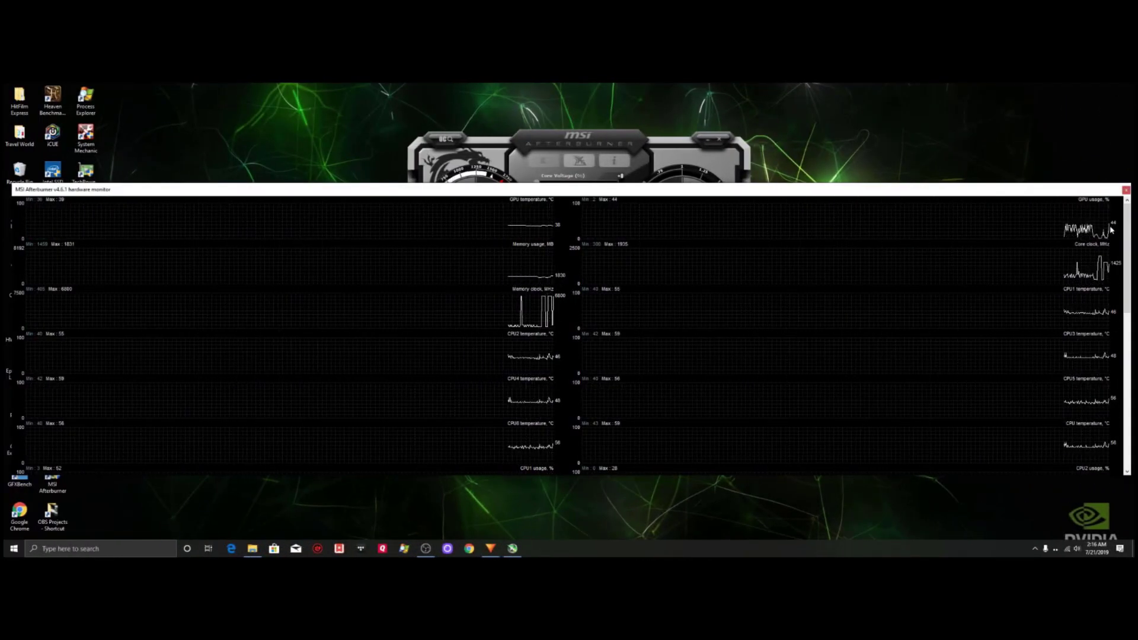
- Scroll through the CPU readings, close the detached hardware monitor, and open Afterburner properties
drag(1131, 239, 1130, 327)
scroll(1129, 265, down, 2)
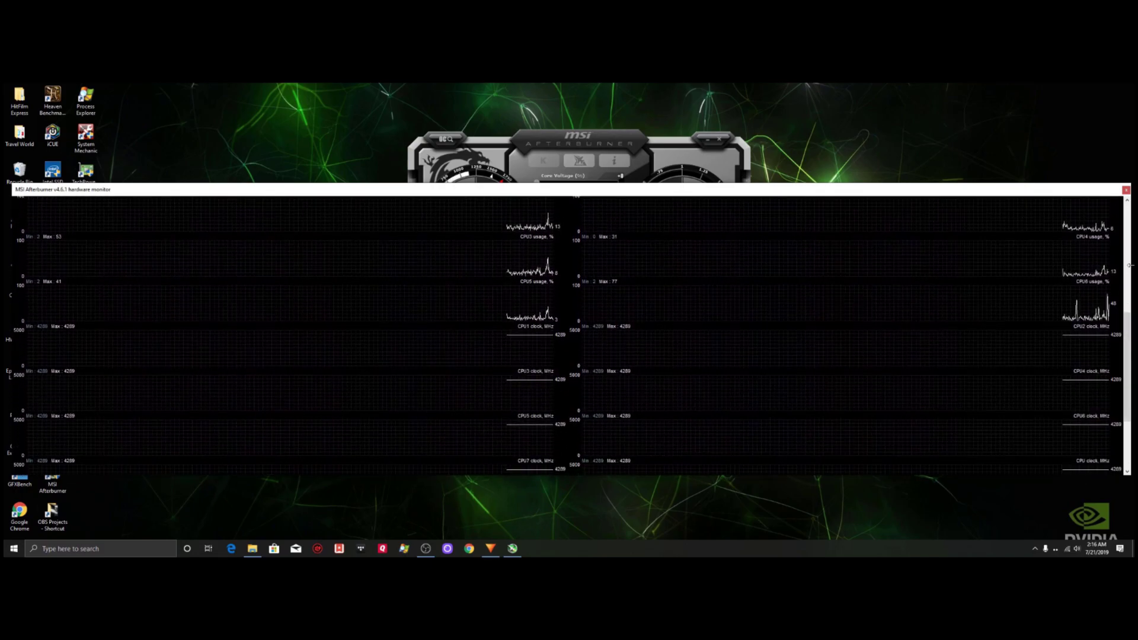
click(1125, 190)
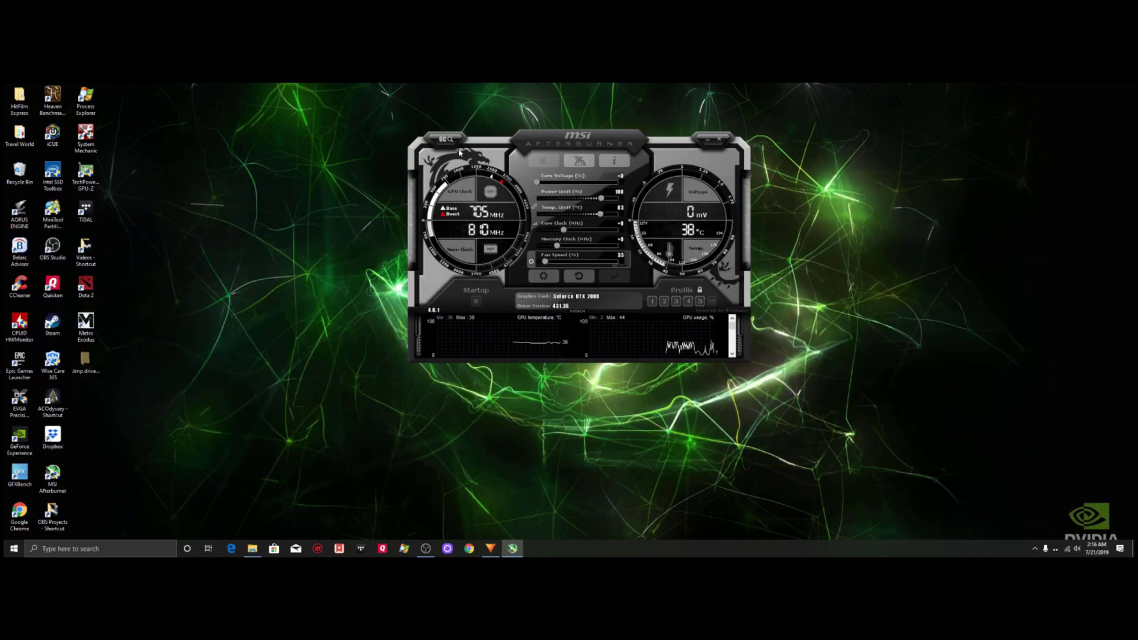
click(543, 276)
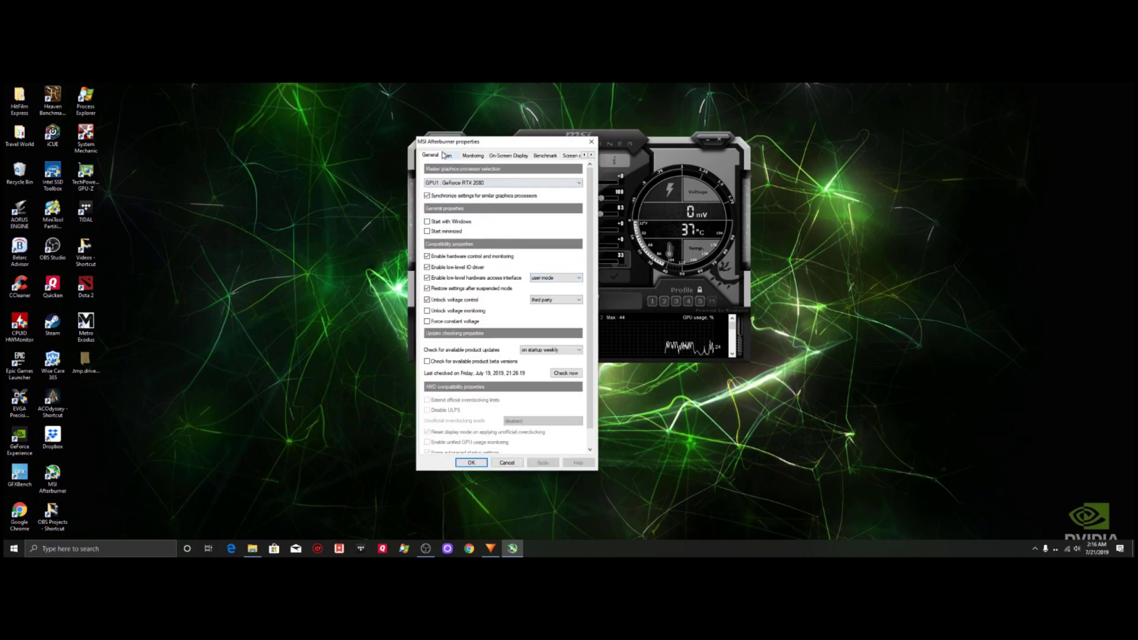
- Set voltage control unlock to standard MSI and confirm with OK
click(548, 301)
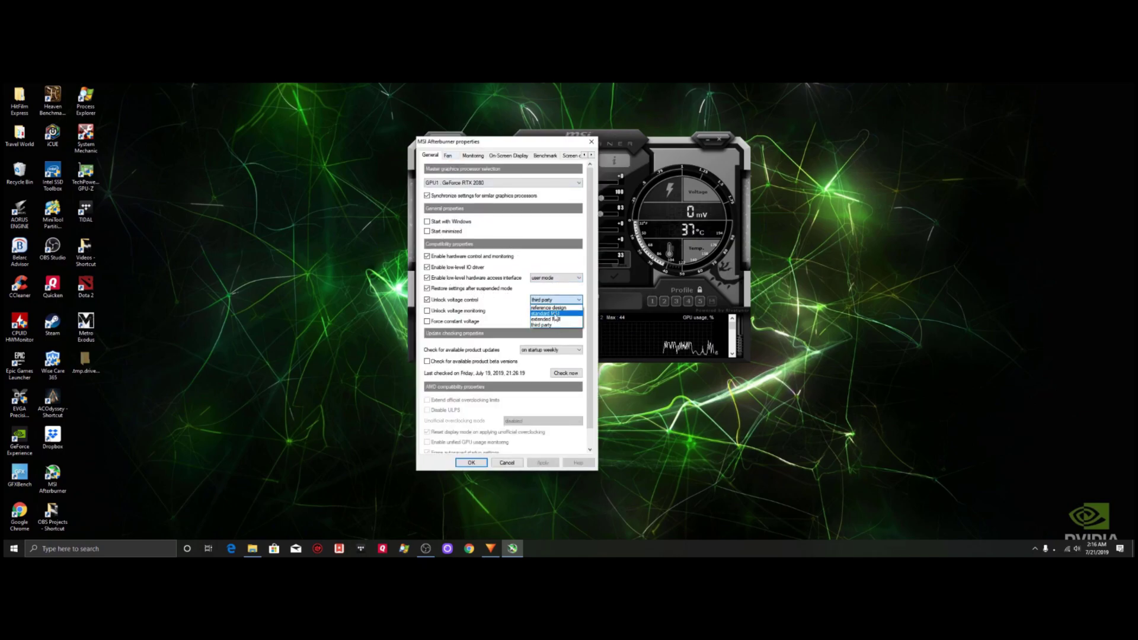
click(549, 313)
click(487, 462)
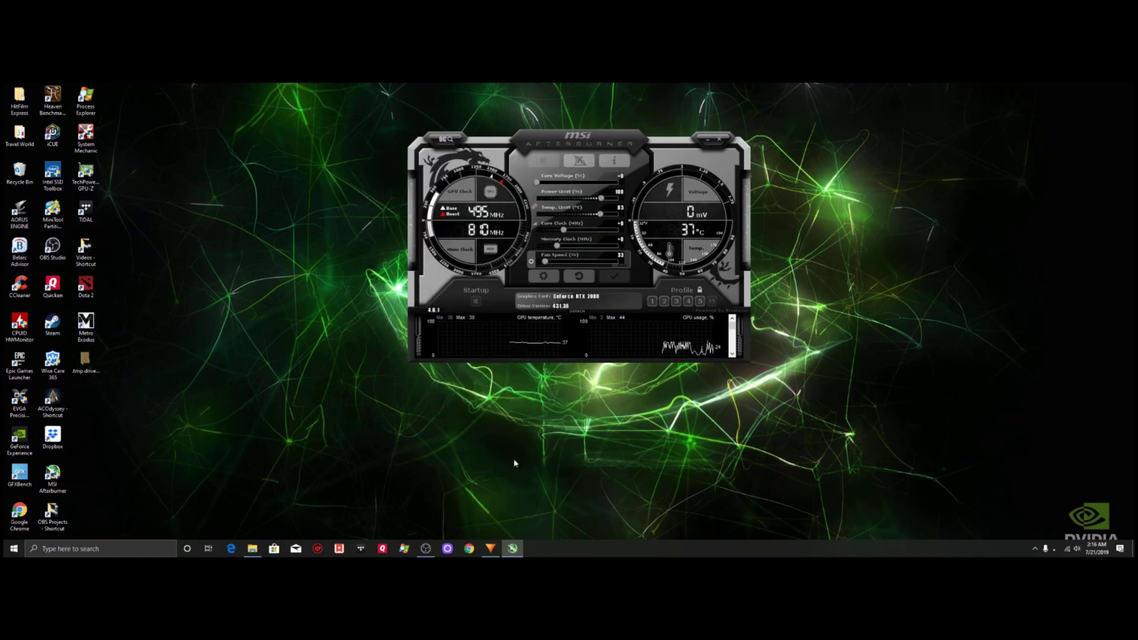
- Switch voltage control back to third party and view the Fan page
click(551, 279)
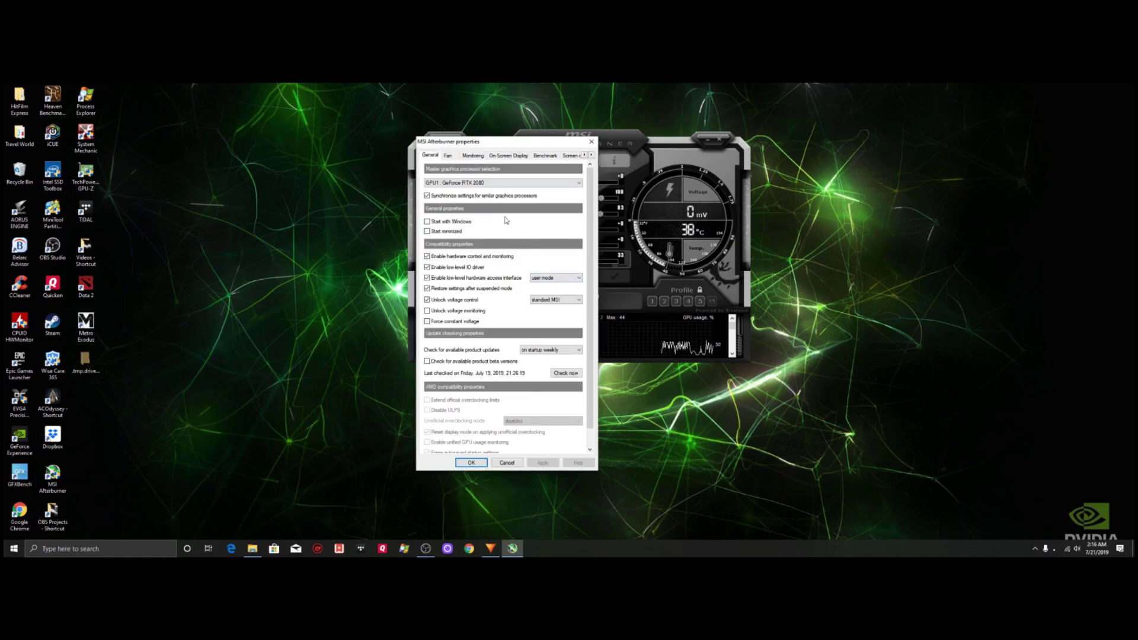
click(549, 303)
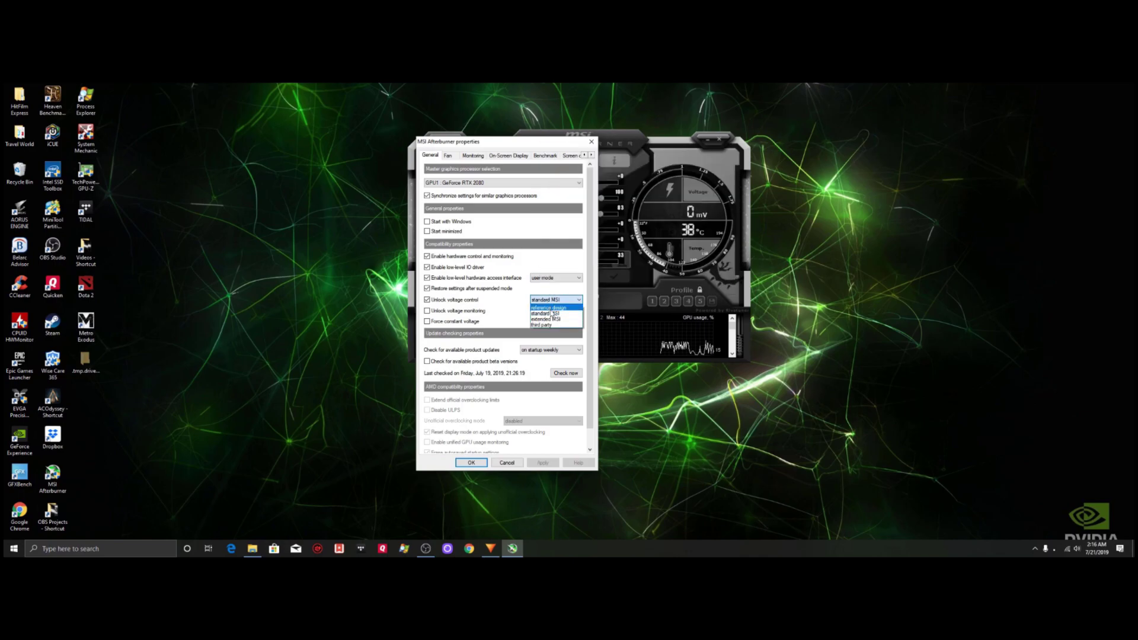
click(555, 325)
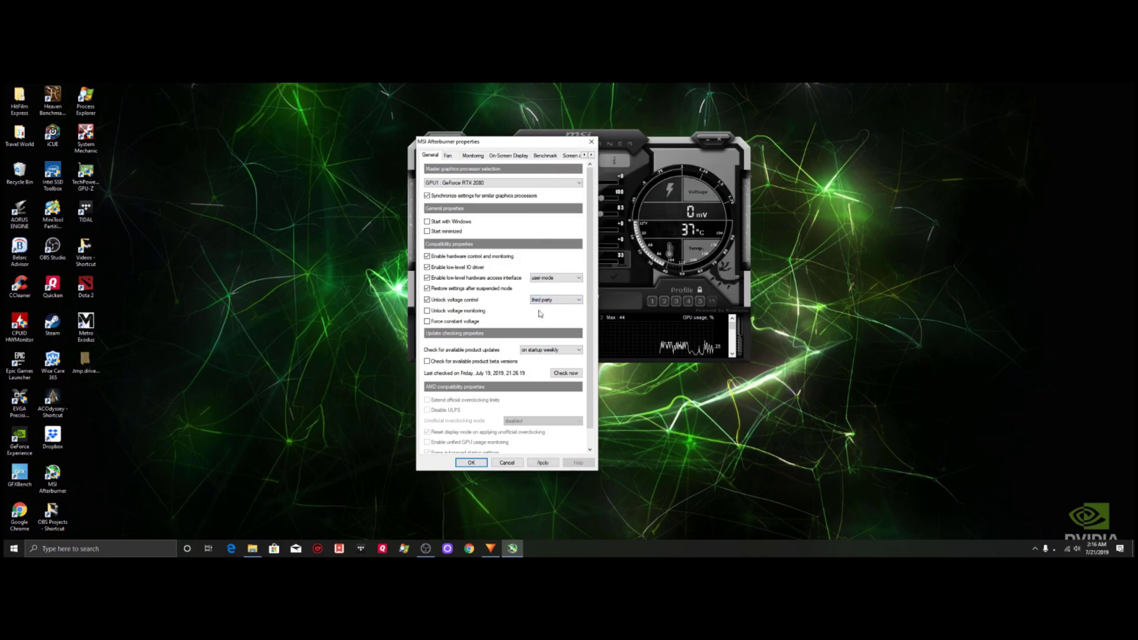
click(449, 156)
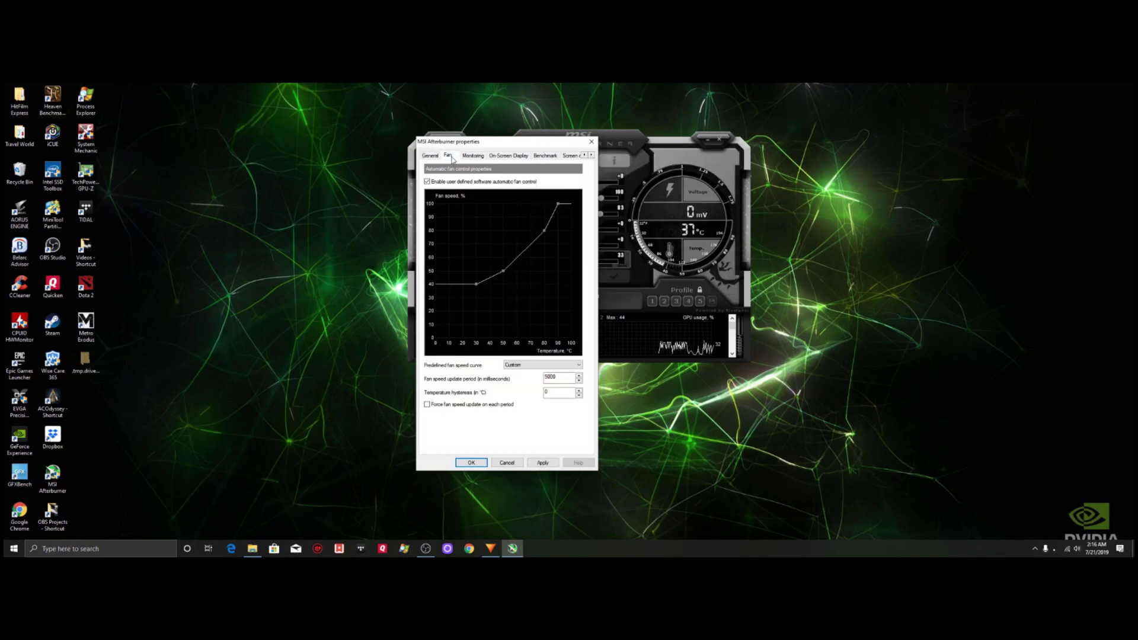